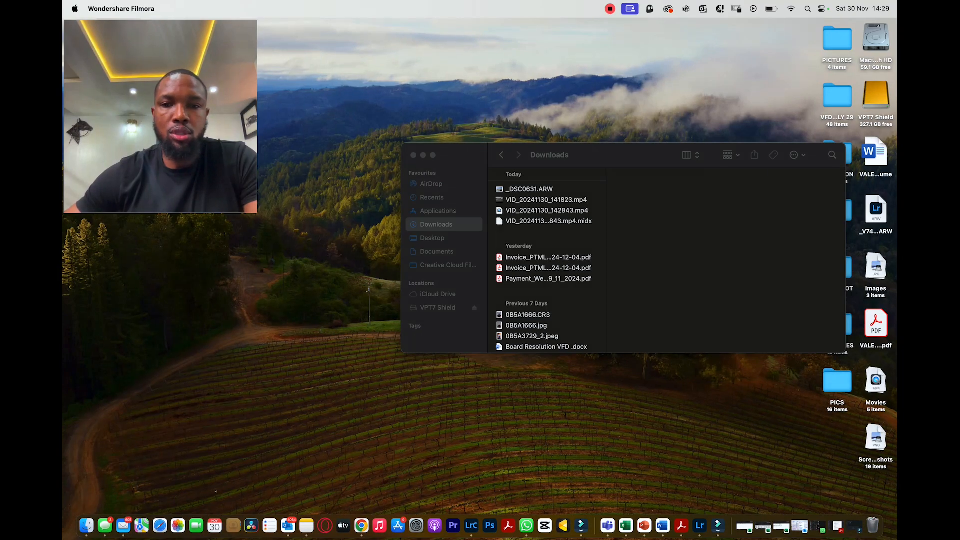
Open _DSC0631.ARW from the Downloads folder in Adobe Lightroom and add the photo to the library without an album.
right_click(529, 190)
mouse_move(550, 205)
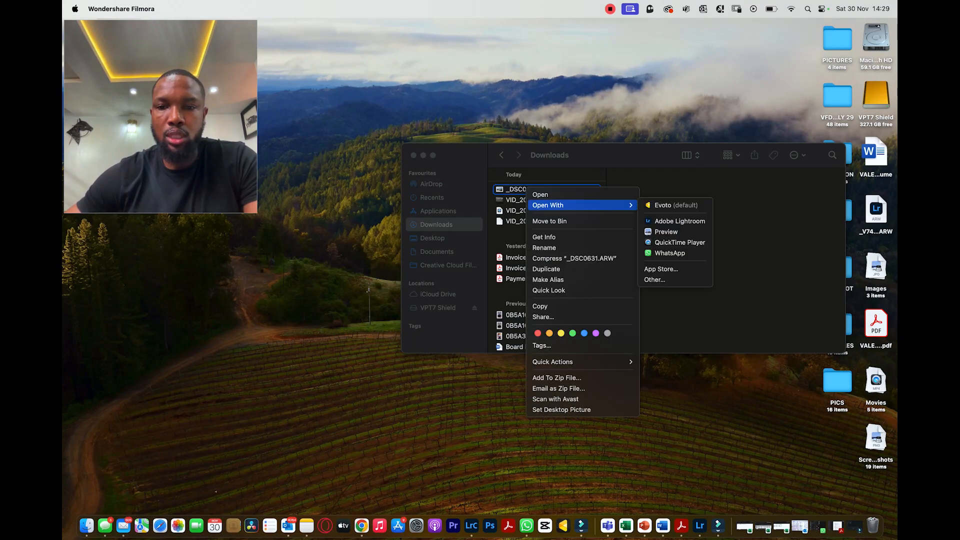
left_click(679, 221)
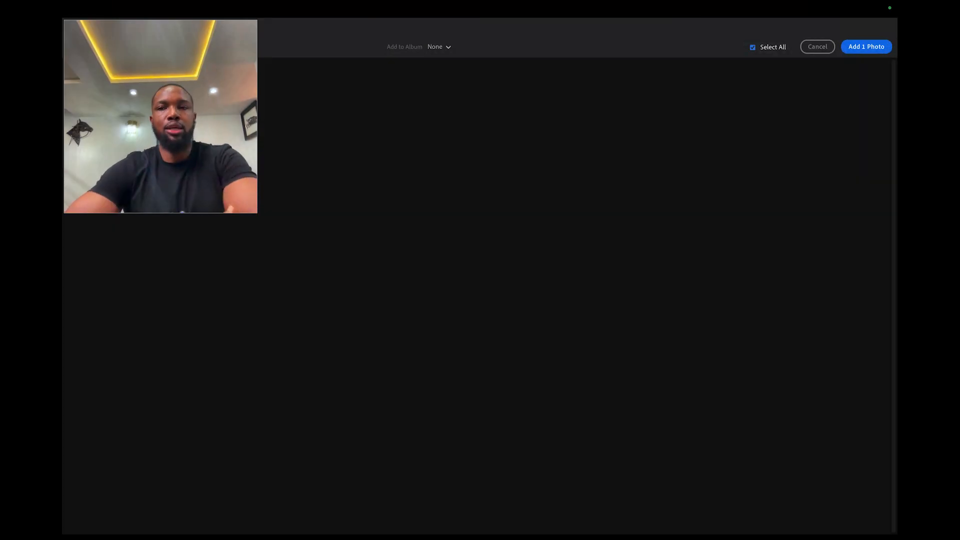
left_click(867, 47)
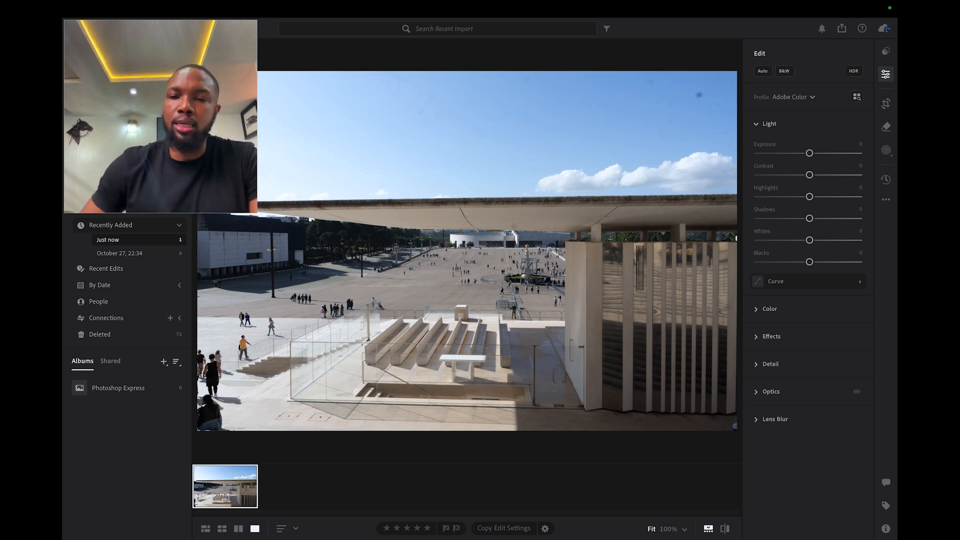
left_click(769, 124)
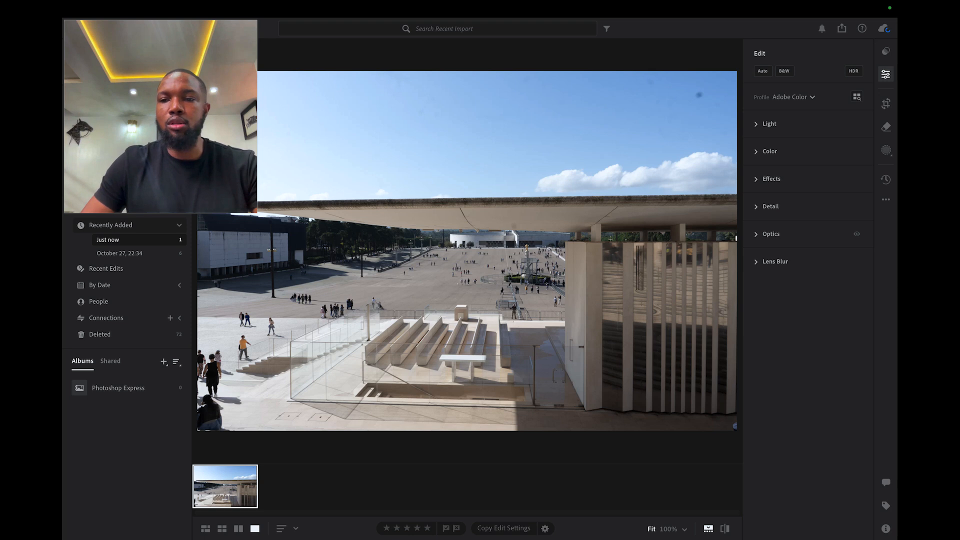
left_click(769, 124)
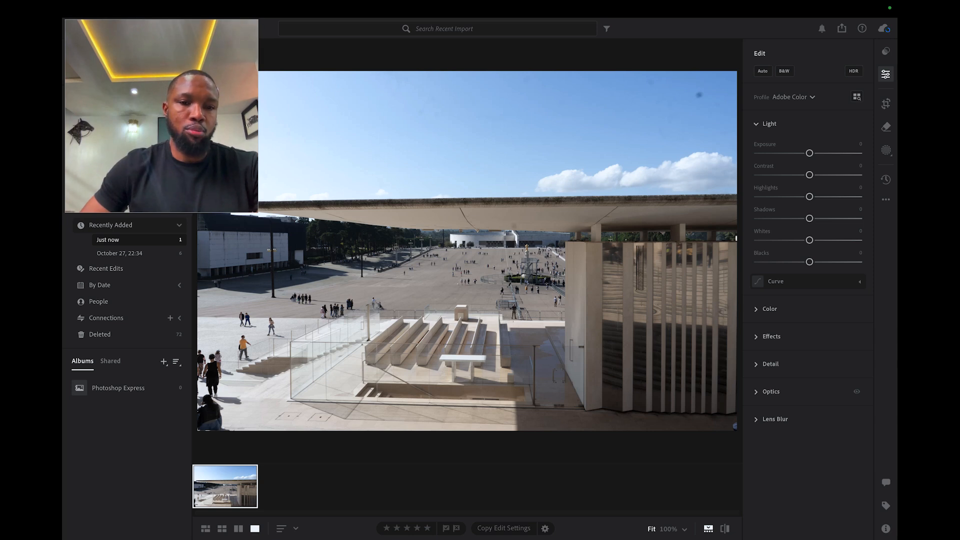
key("z")
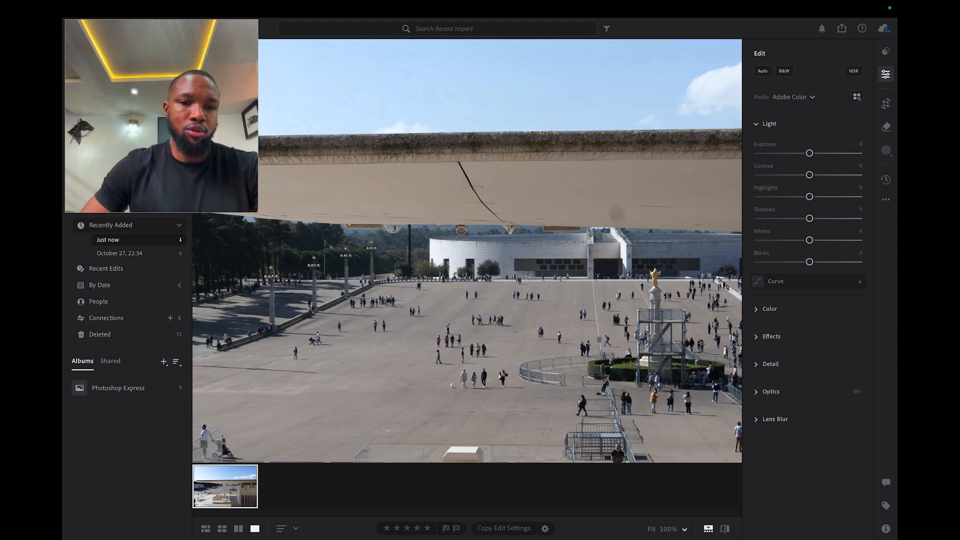
key("g")
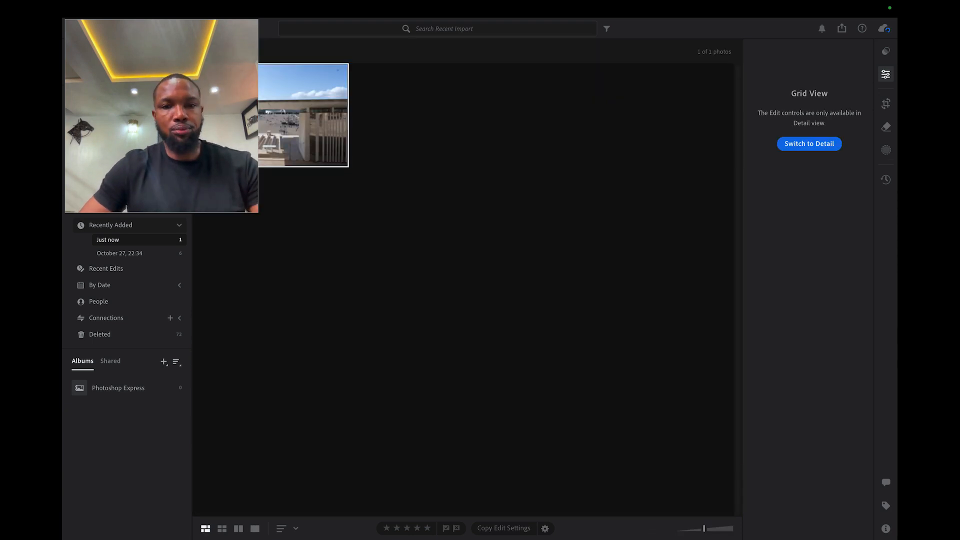
key("d")
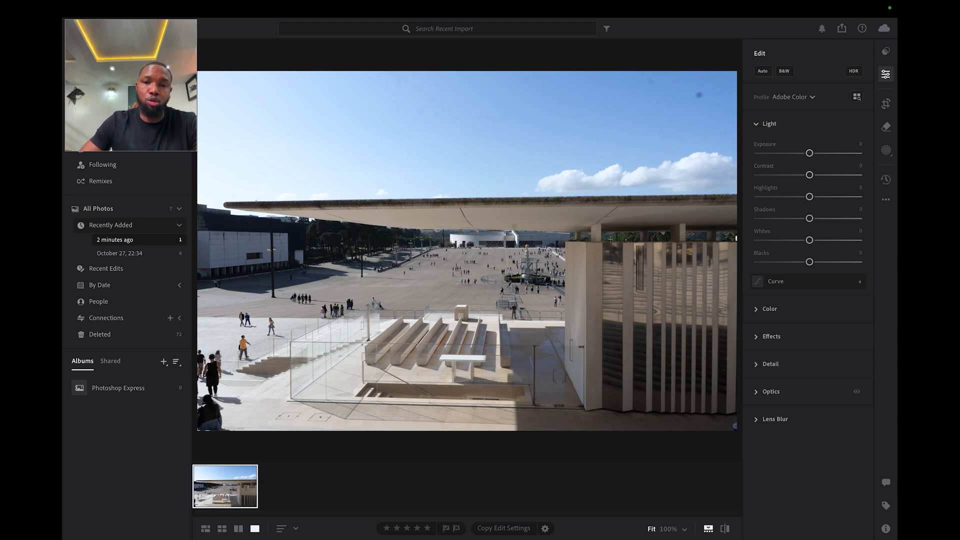
Try brighter and darker exposures on the plaza photo, ending at about −1.56.
left_click_drag(809, 153, 815, 153)
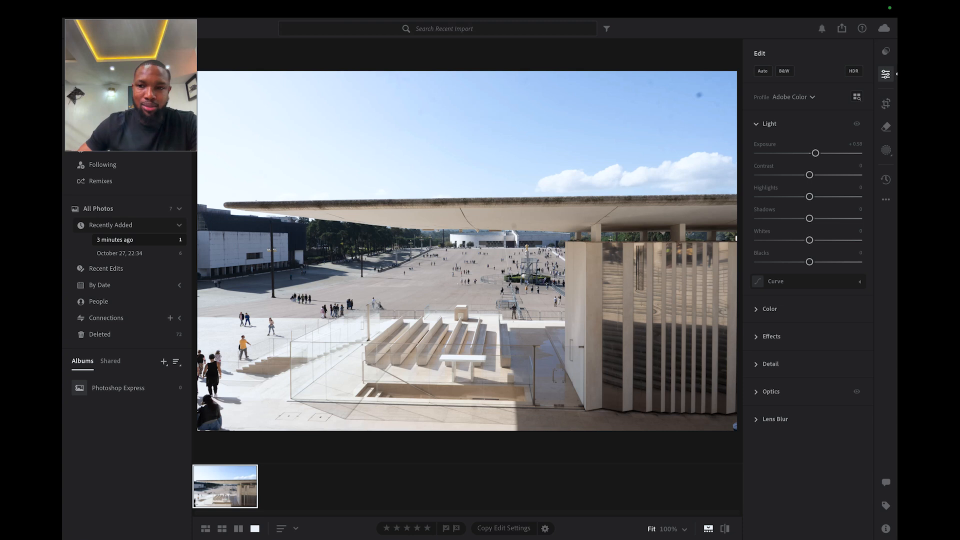
left_click_drag(815, 153, 802, 153)
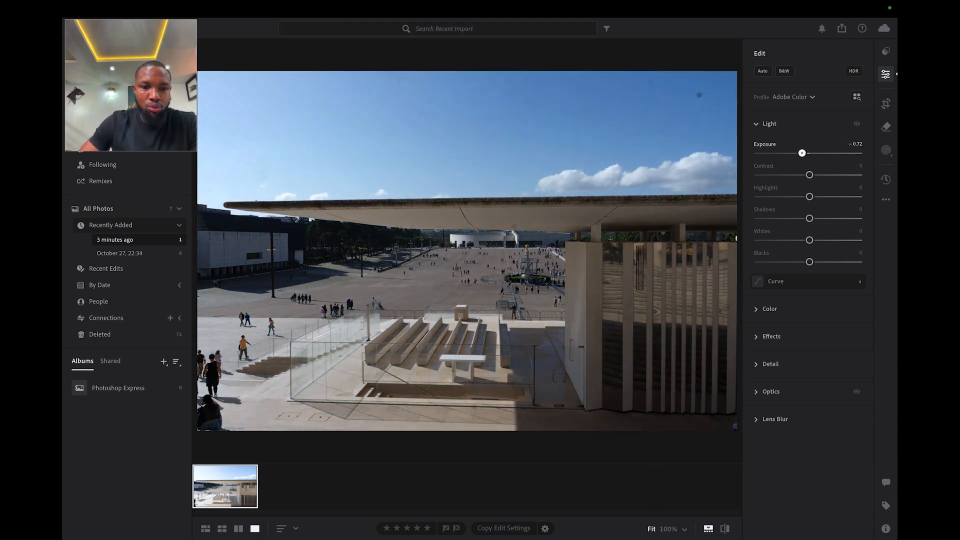
left_click_drag(802, 153, 788, 153)
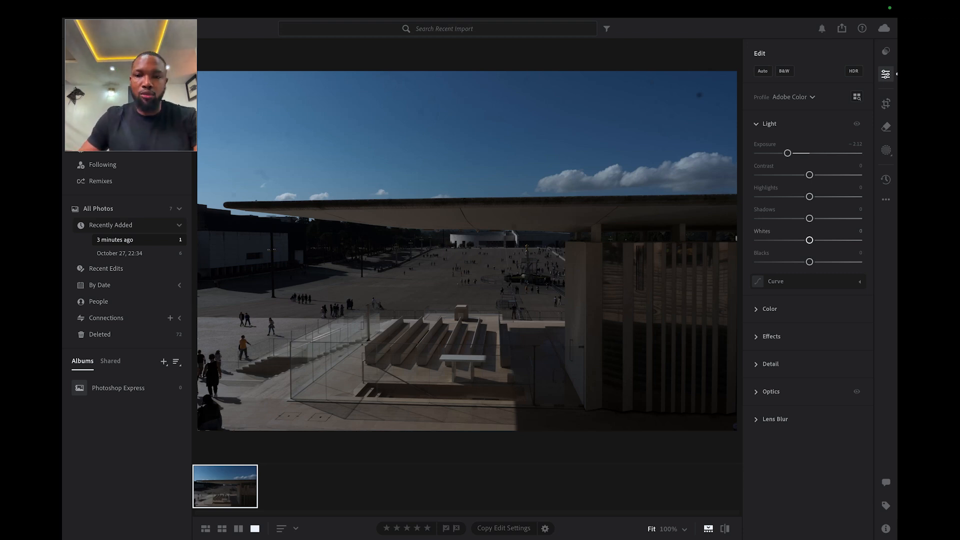
left_click_drag(787, 153, 798, 153)
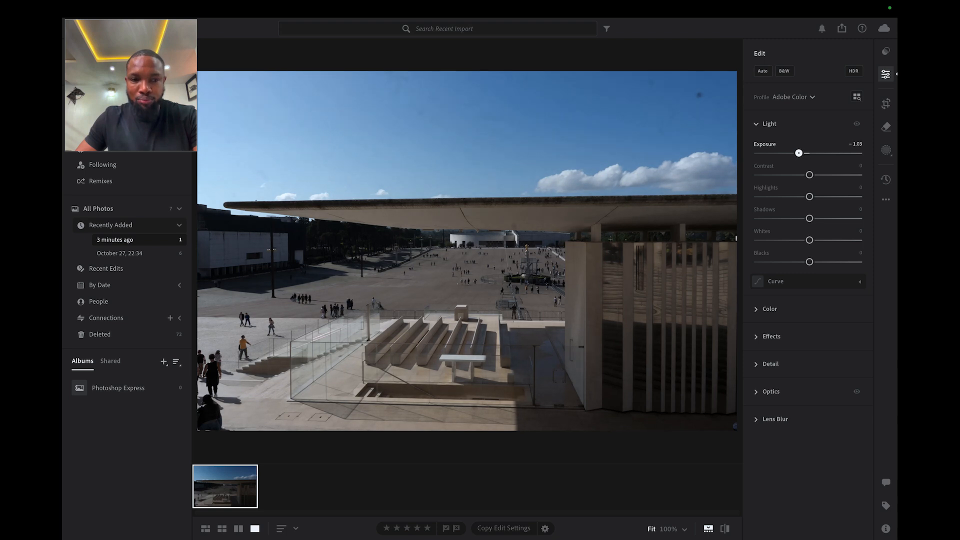
left_click_drag(799, 153, 794, 153)
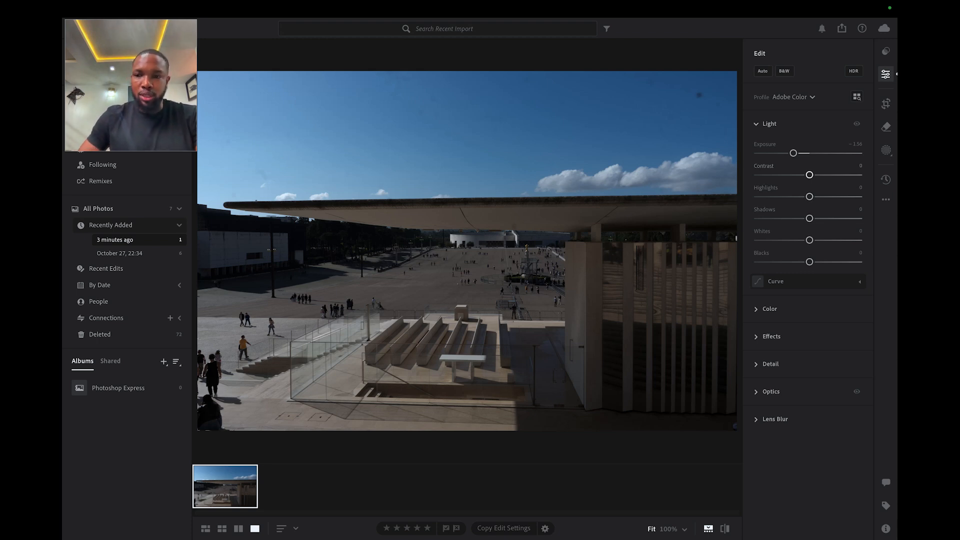
Try strong and weak contrast on the photo, settling contrast at −12 and exposure at −0.36.
mouse_move(810, 175)
left_mouse_down()
mouse_move(789, 175)
mouse_move(801, 174)
left_mouse_up()
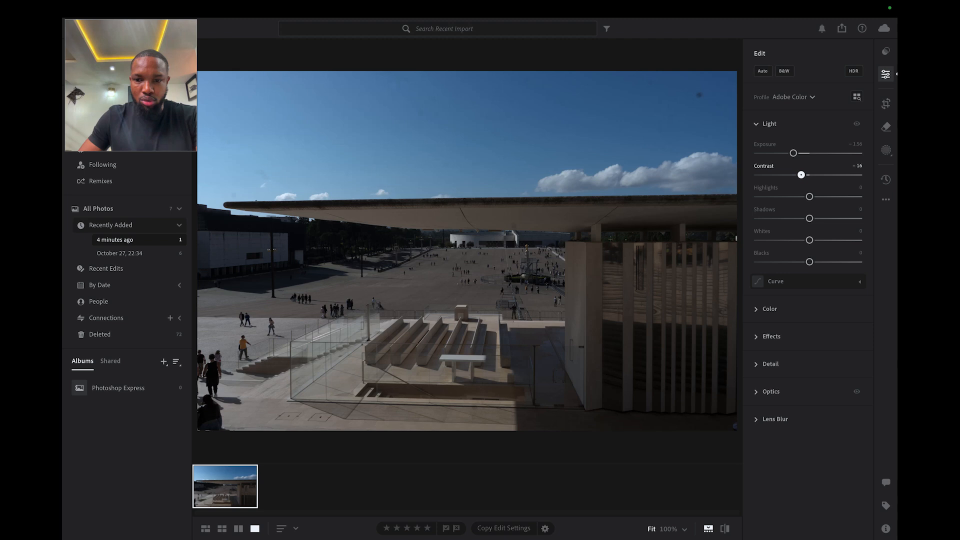
left_click_drag(793, 153, 798, 152)
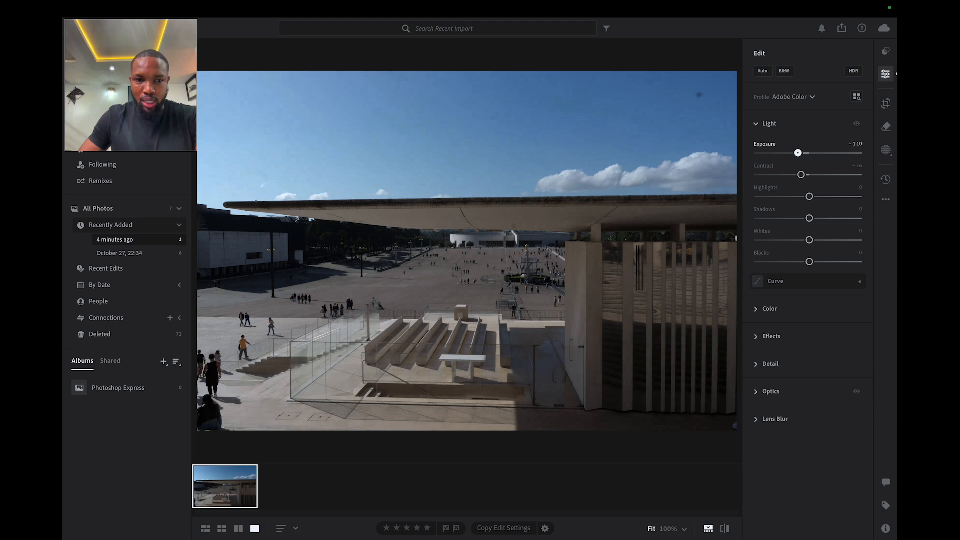
left_click_drag(798, 152, 797, 153)
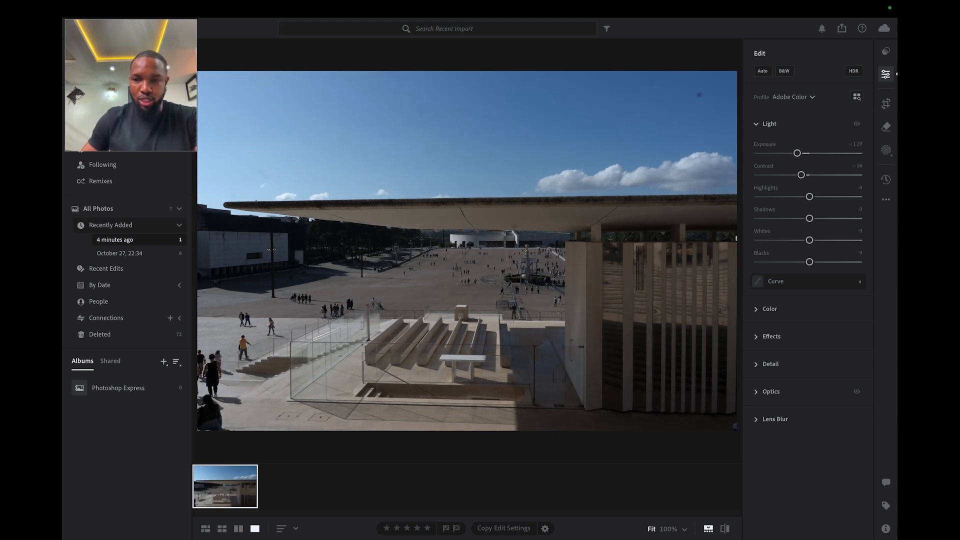
left_click_drag(801, 175, 842, 174)
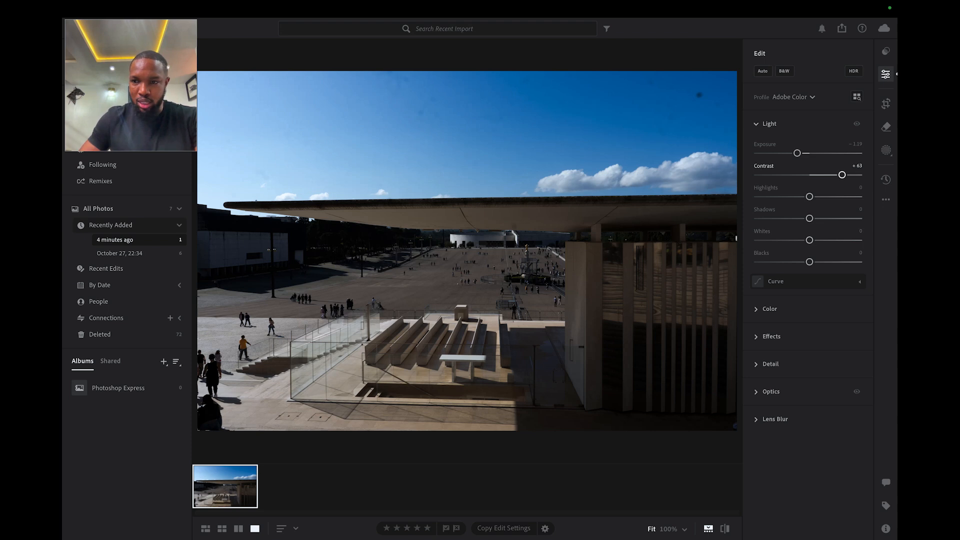
mouse_move(842, 175)
left_mouse_down()
mouse_move(812, 174)
mouse_move(848, 174)
left_mouse_up()
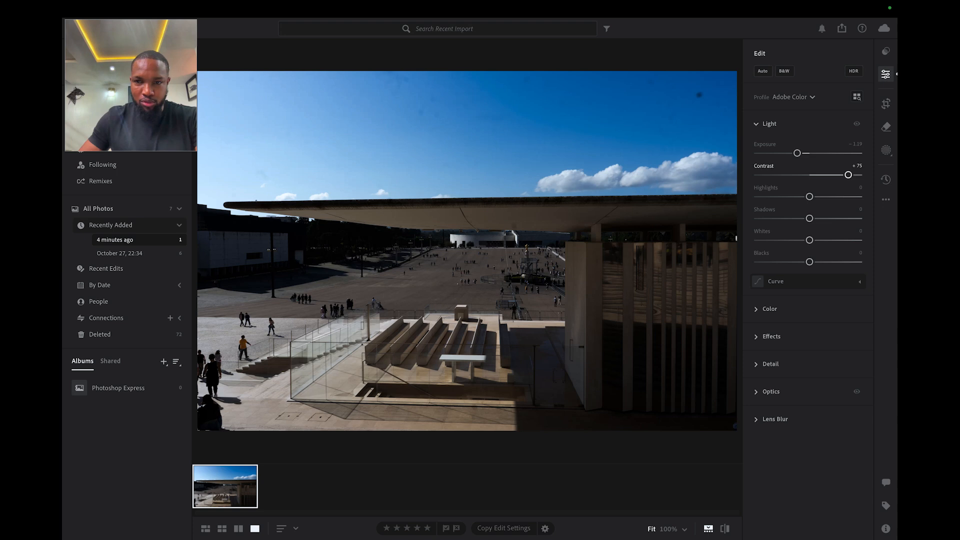
left_click_drag(849, 174, 803, 174)
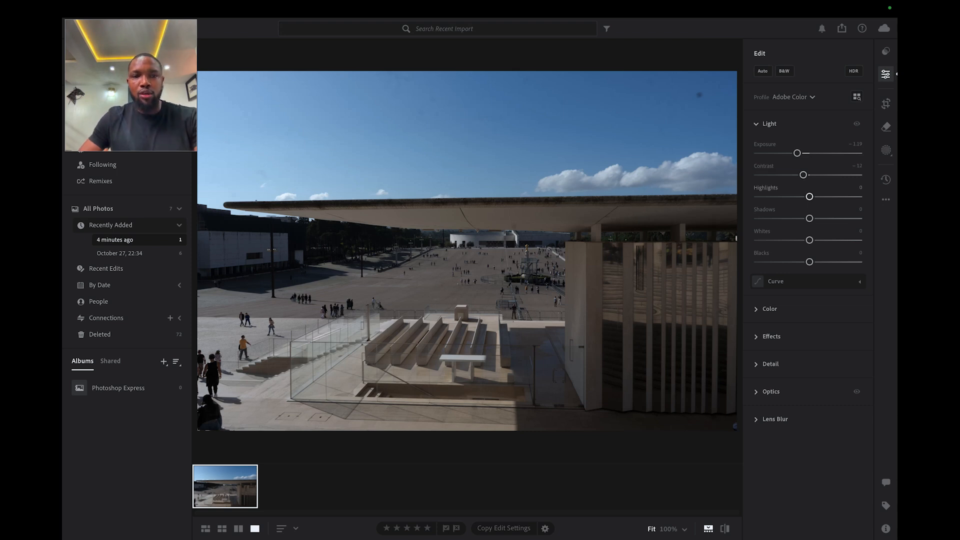
left_click_drag(797, 153, 806, 153)
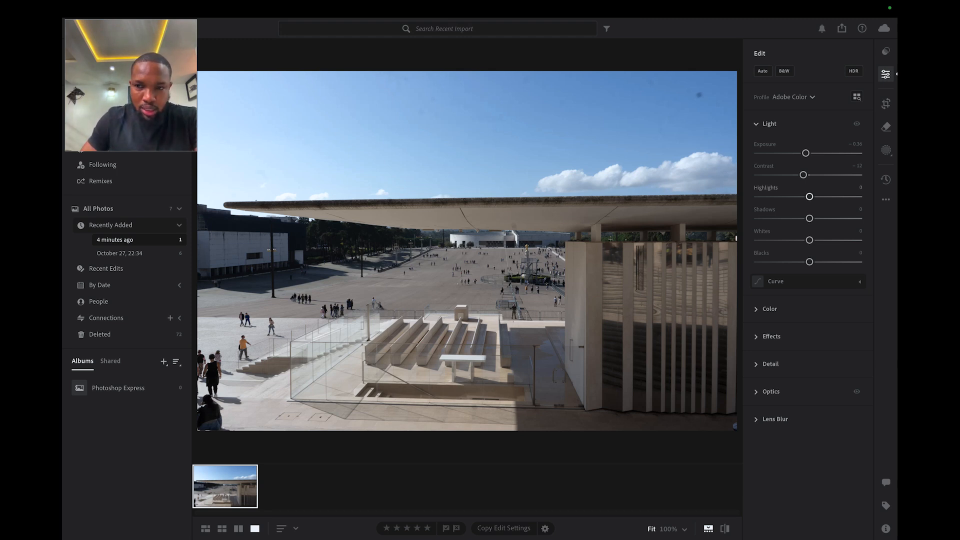
Lower the photo's highlights to −16 and raise its shadows to +54, testing both extremes of each.
left_click_drag(809, 197, 852, 196)
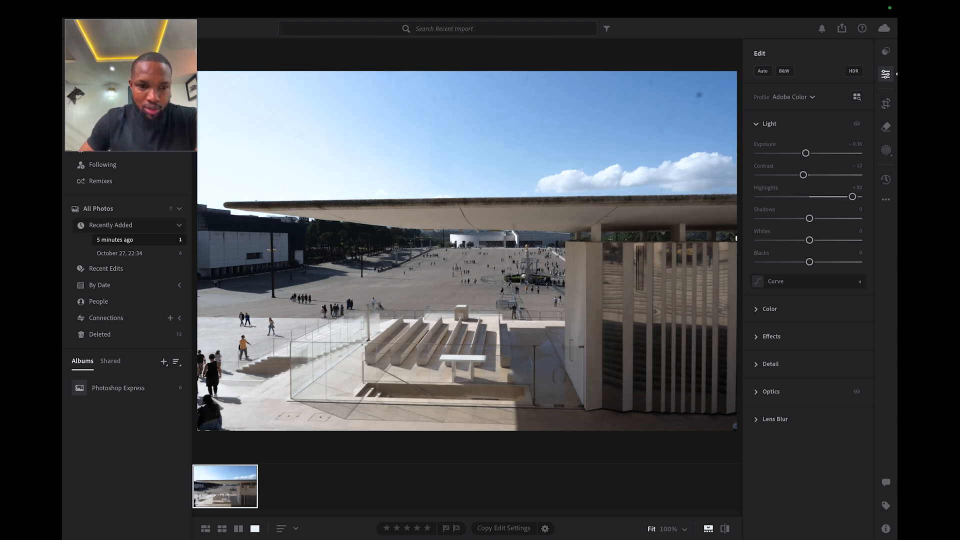
left_click_drag(852, 197, 801, 196)
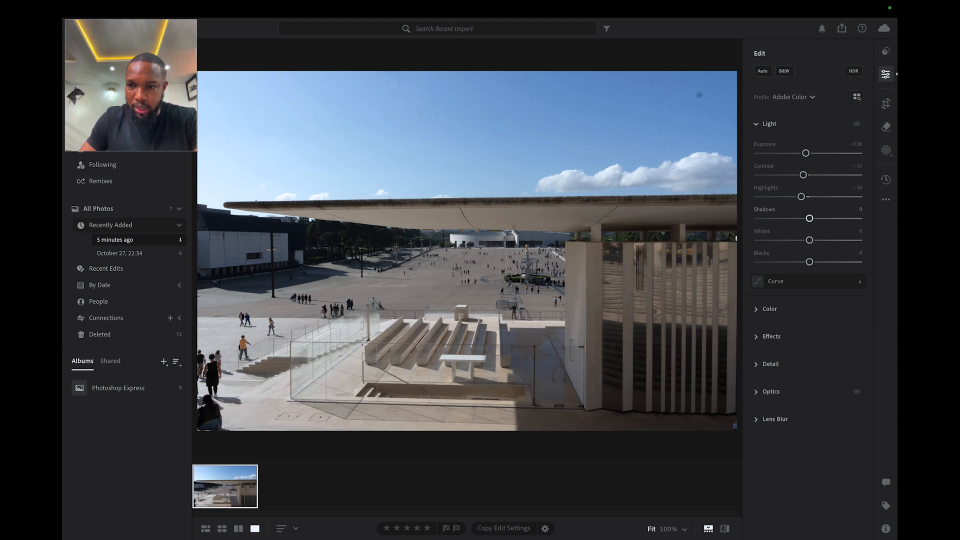
left_click_drag(810, 219, 861, 218)
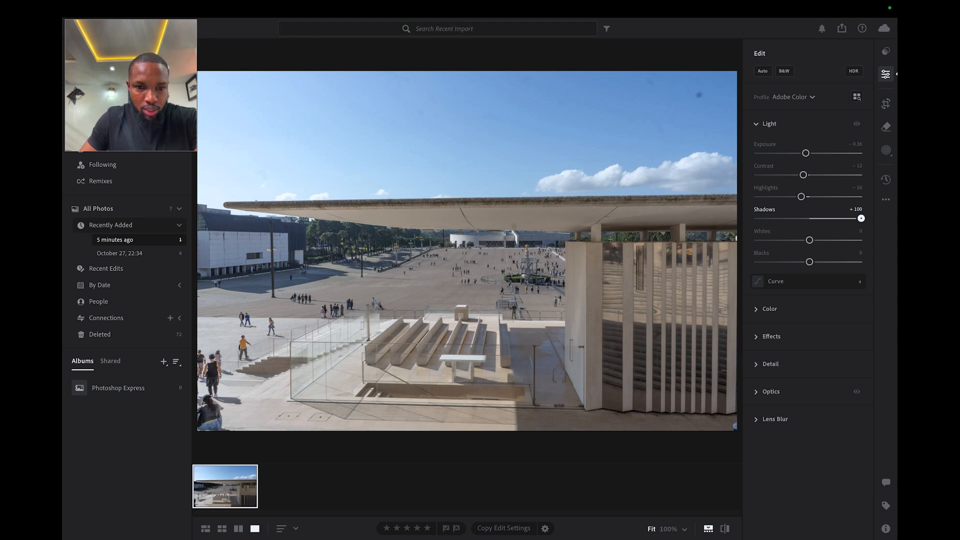
left_click_drag(861, 219, 785, 219)
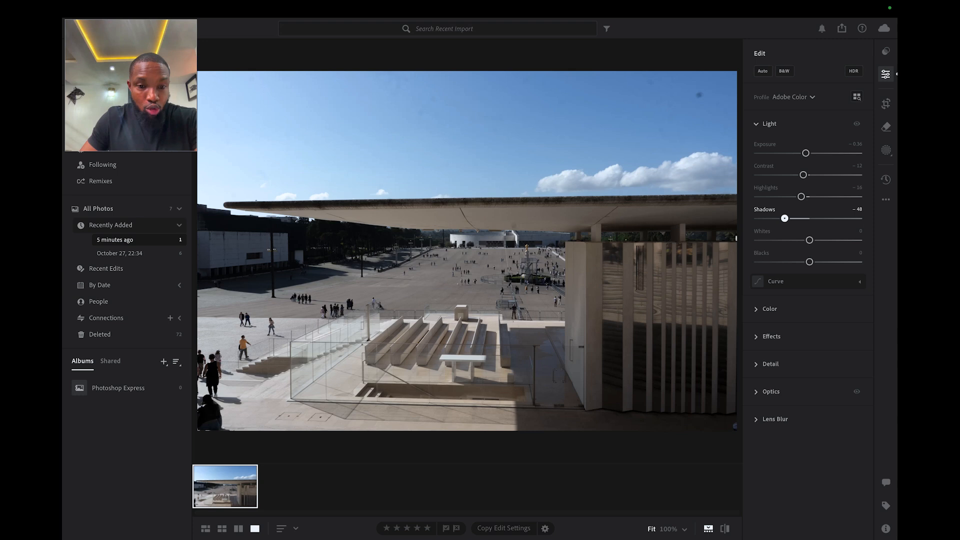
left_click_drag(785, 218, 826, 219)
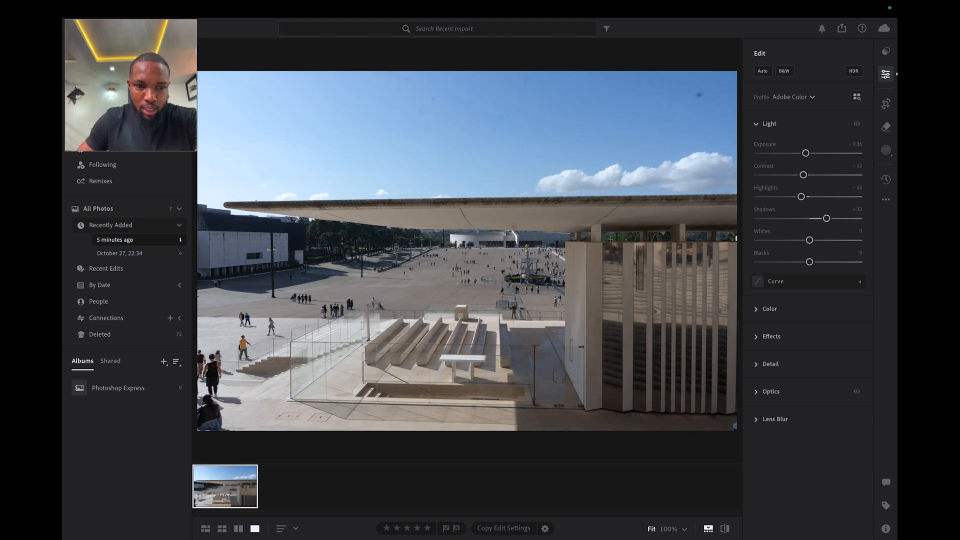
mouse_move(827, 219)
left_mouse_down()
mouse_move(850, 219)
mouse_move(837, 218)
left_mouse_up()
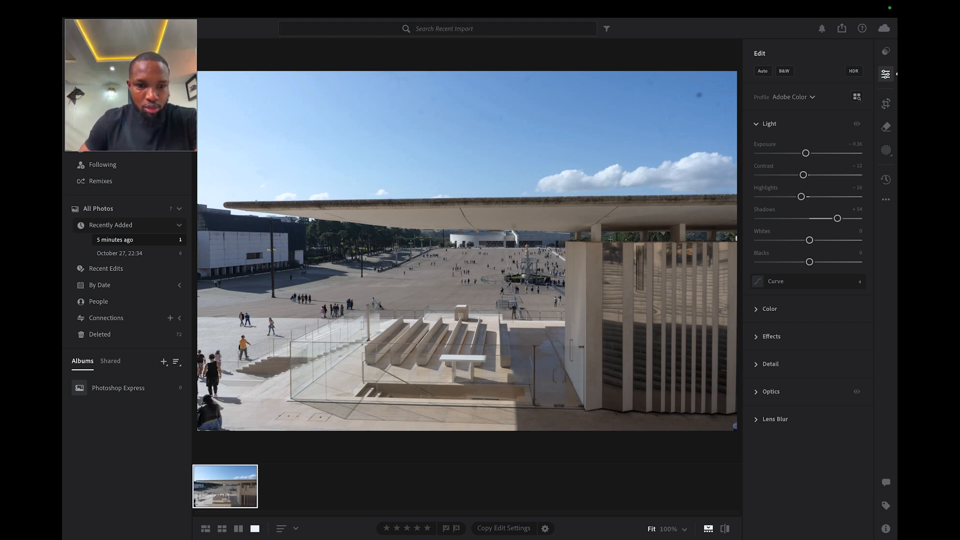
Set the photo's whites to −1, blacks to about −16 and exposure to −0.62.
mouse_move(810, 240)
left_mouse_down()
mouse_move(854, 240)
mouse_move(818, 240)
left_mouse_up()
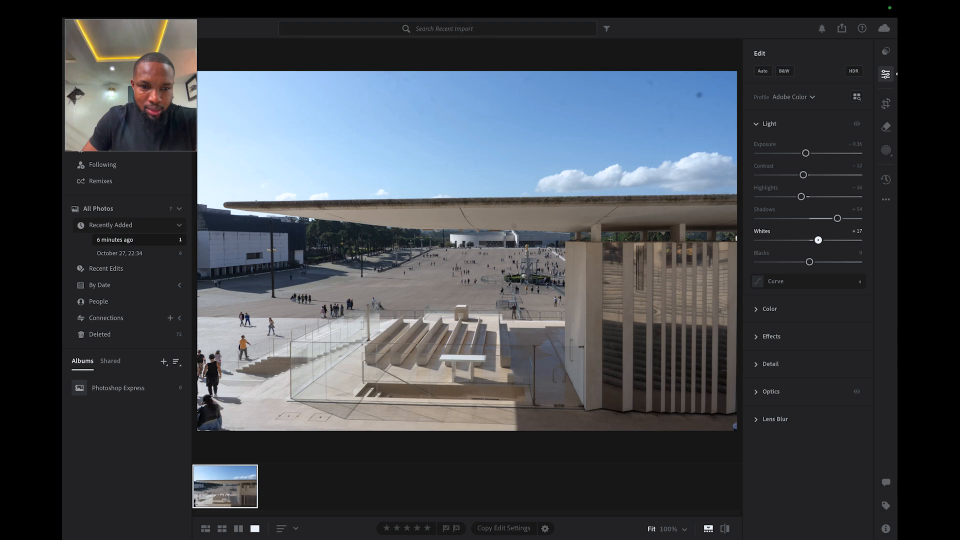
left_click_drag(819, 240, 809, 240)
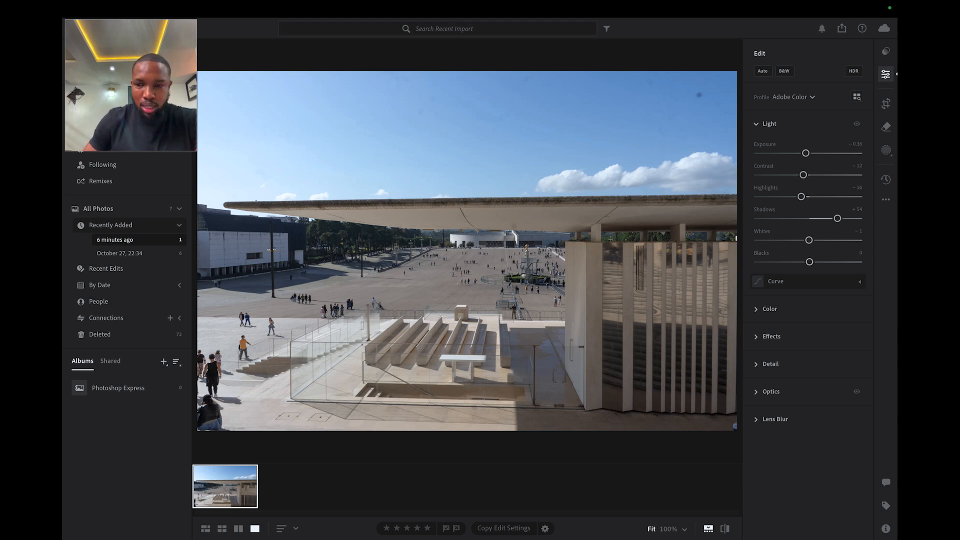
mouse_move(810, 261)
left_mouse_down()
mouse_move(773, 262)
mouse_move(840, 261)
mouse_move(793, 261)
mouse_move(801, 262)
left_mouse_up()
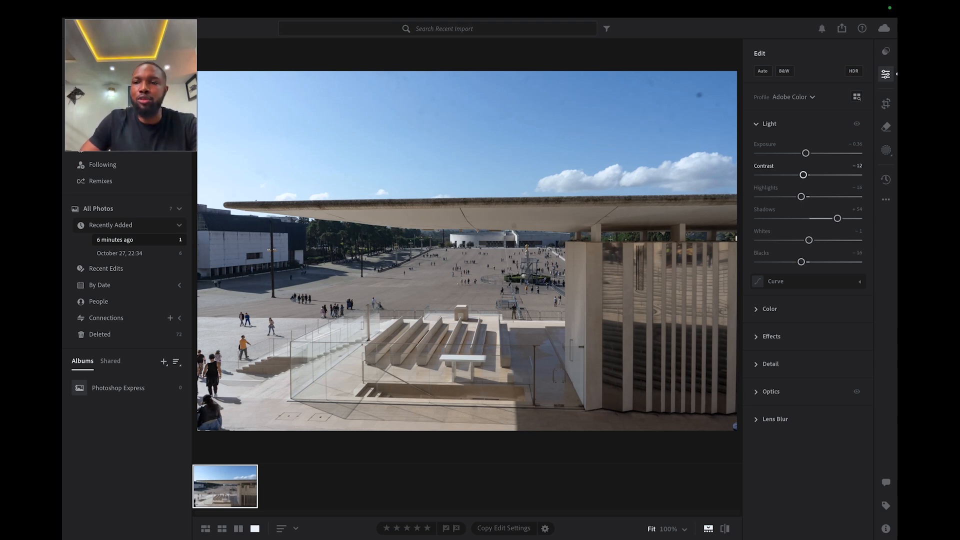
left_click_drag(805, 153, 803, 153)
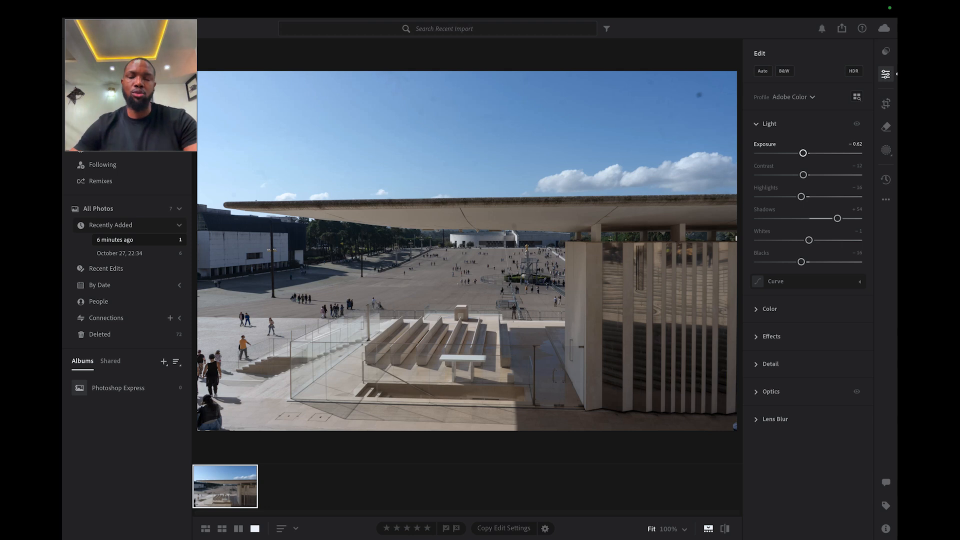
Compare the edited photo with its original several times, ending on the edited version.
key("backslash")
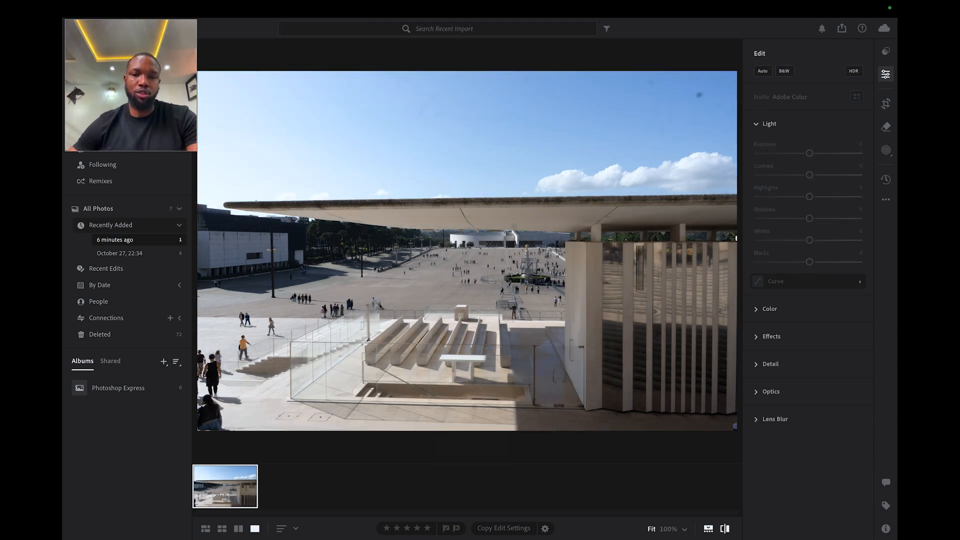
key("backslash")
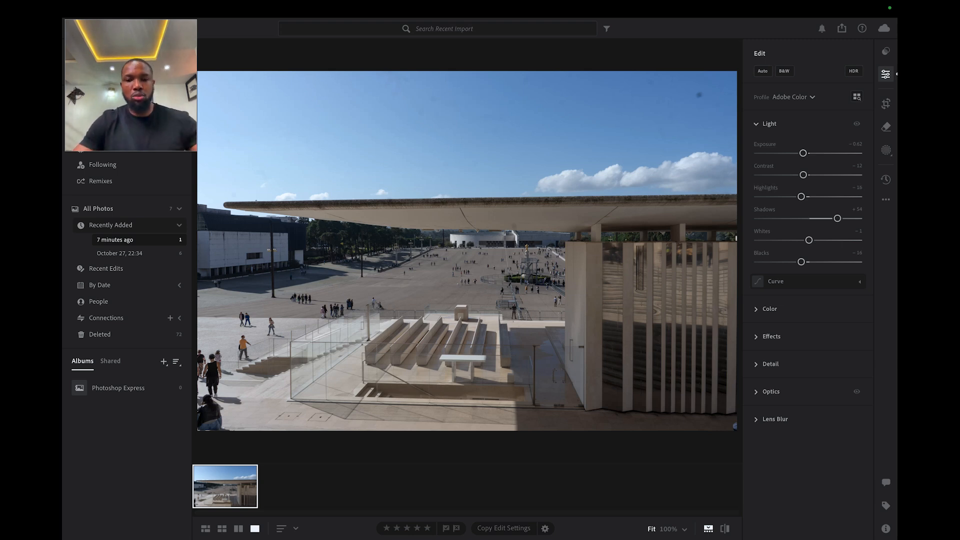
key("backslash")
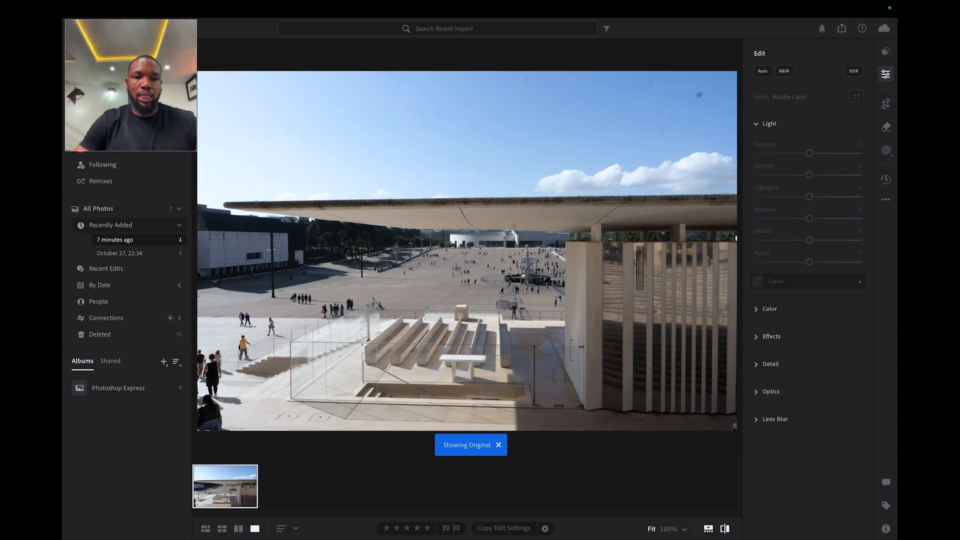
key("backslash")
key("backslash")
key("backslash")
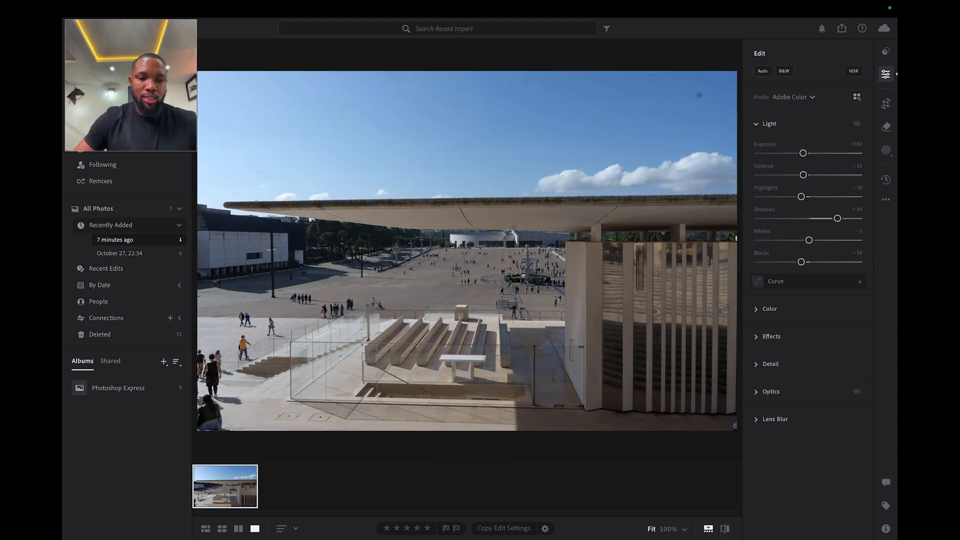
key("backslash")
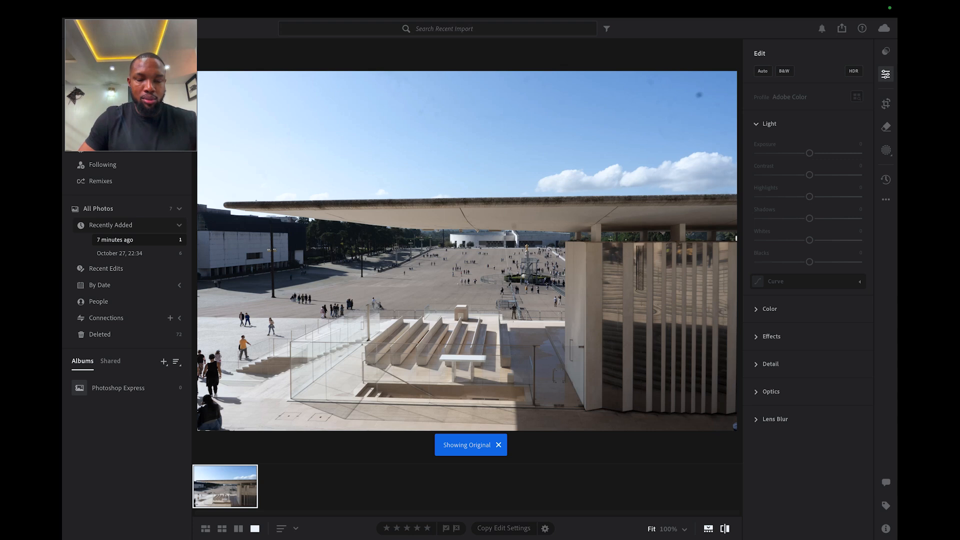
key("backslash")
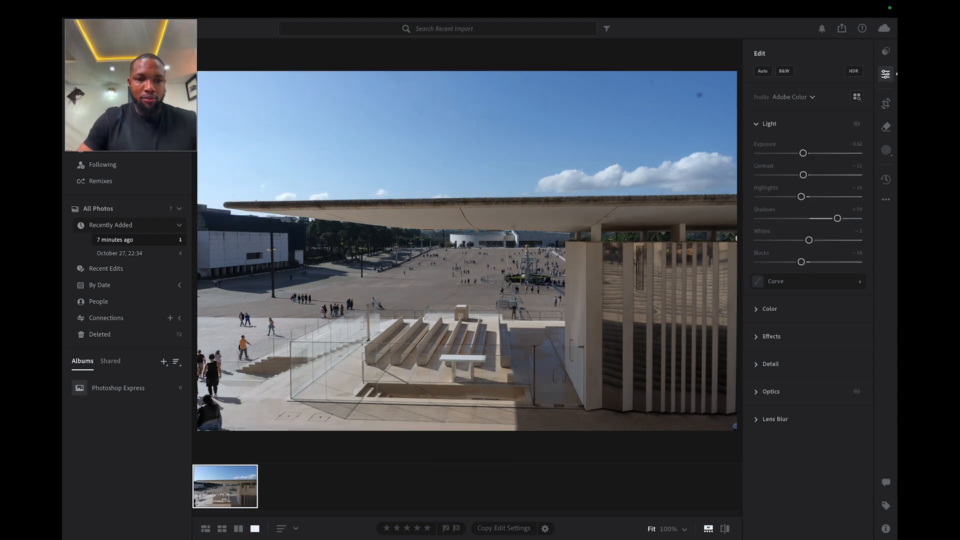
key("backslash")
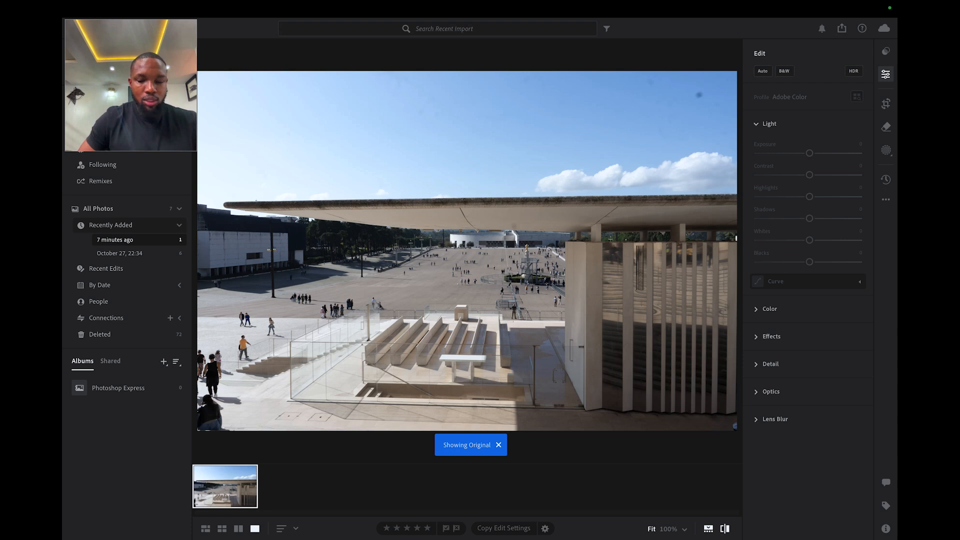
key("backslash")
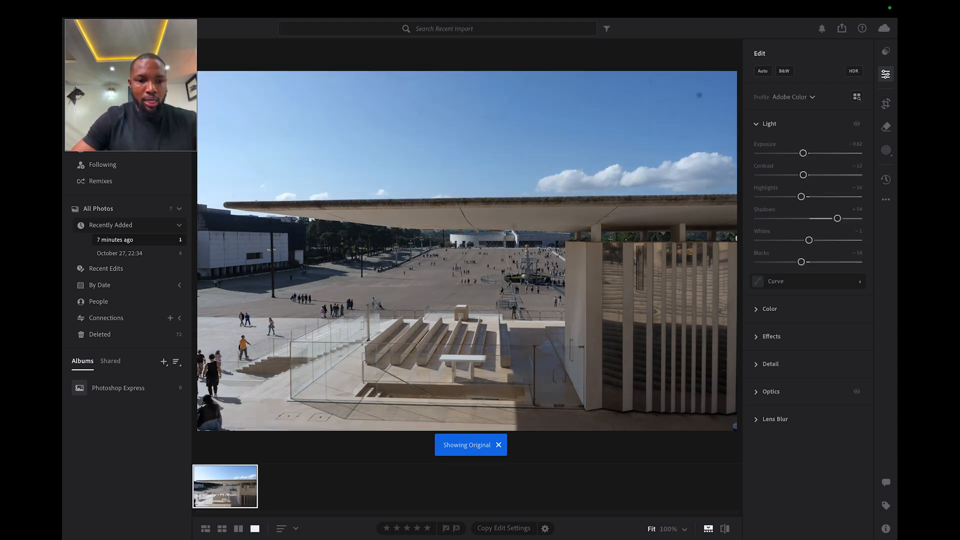